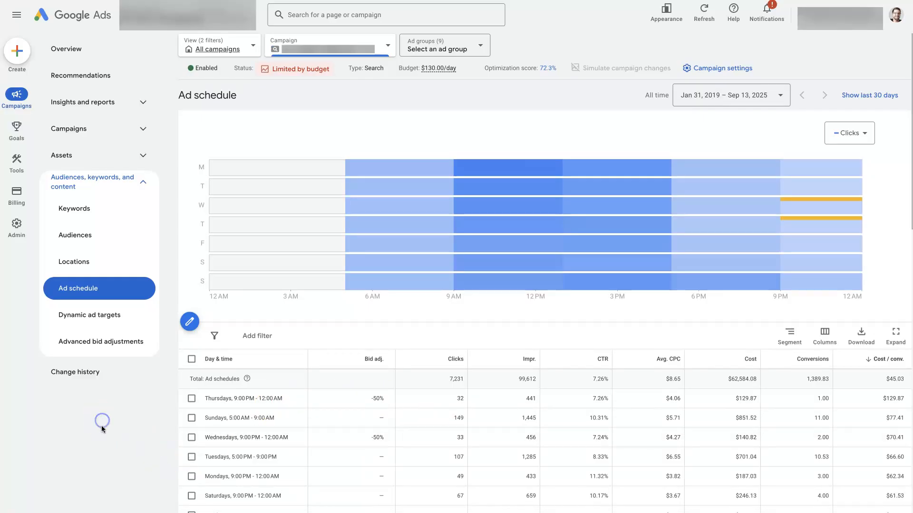
# Step: Switch the ad schedule chart's metric from Clicks to Cost / conv
pyautogui.scroll(1, 312, 198)
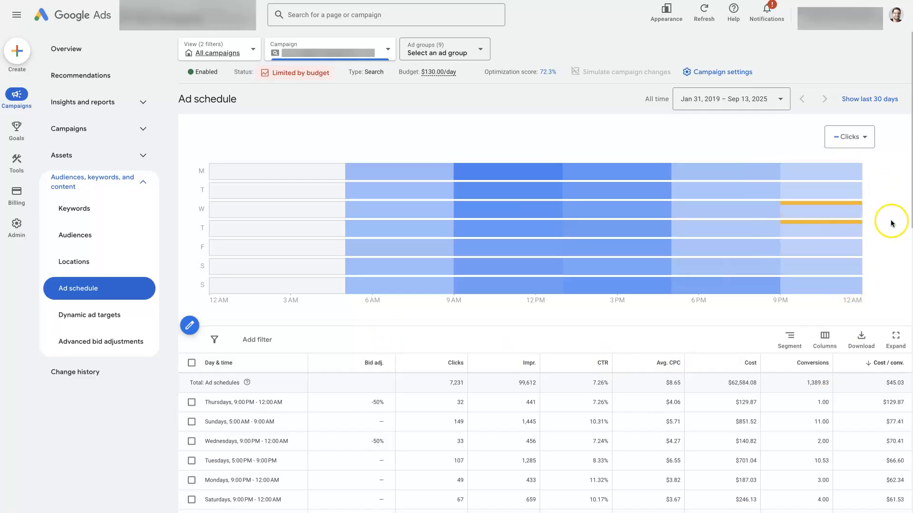
pyautogui.click(855, 138)
pyautogui.scroll(-1, 848, 200)
pyautogui.click(831, 260)
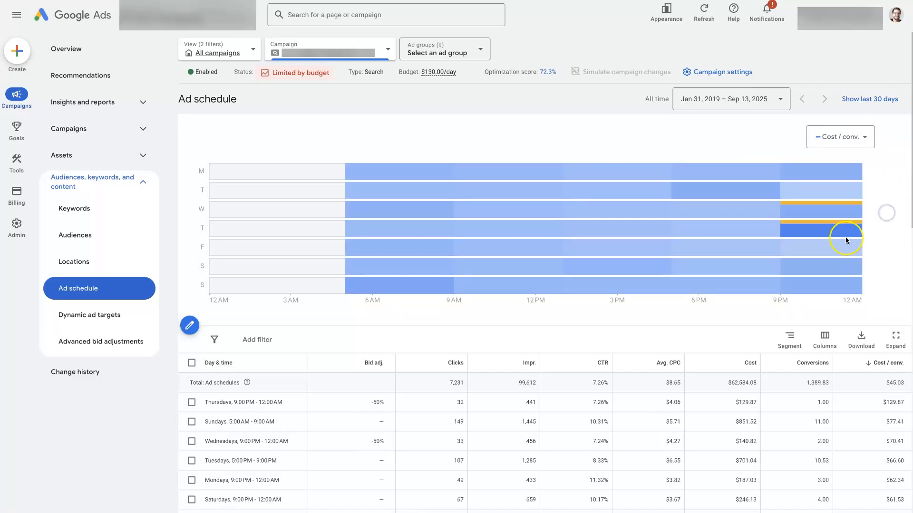
# Step: Examine the cost per conversion of individual chart time blocks, comparing late evenings, Thursday daytime and Sunday early morning
pyautogui.moveTo(814, 231)
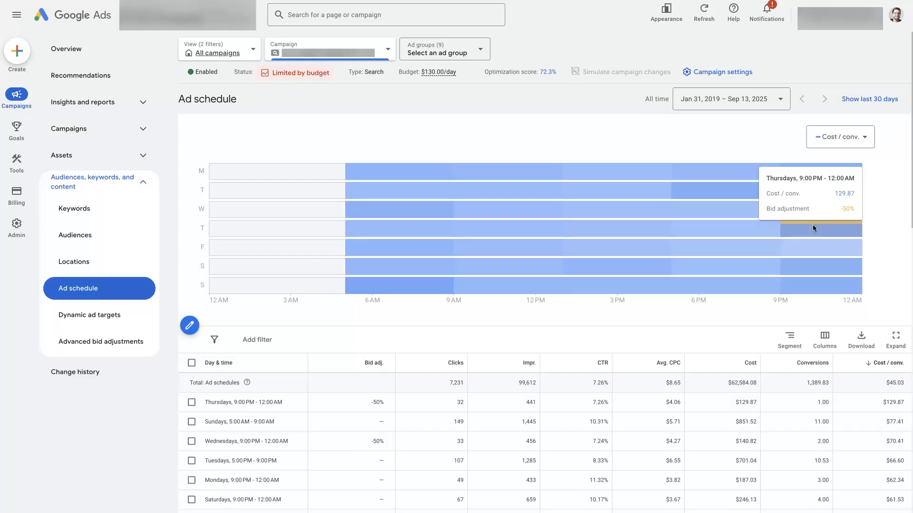
pyautogui.click(497, 233)
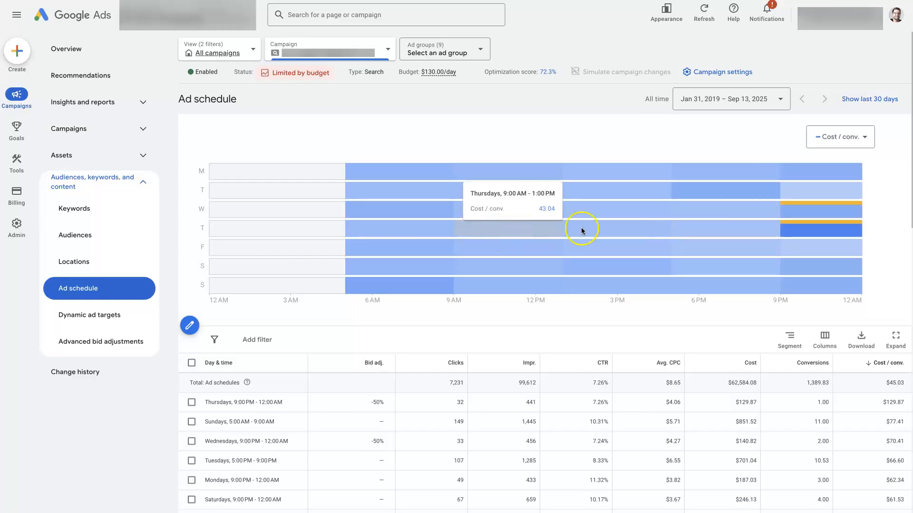
pyautogui.moveTo(682, 252)
pyautogui.moveTo(795, 248)
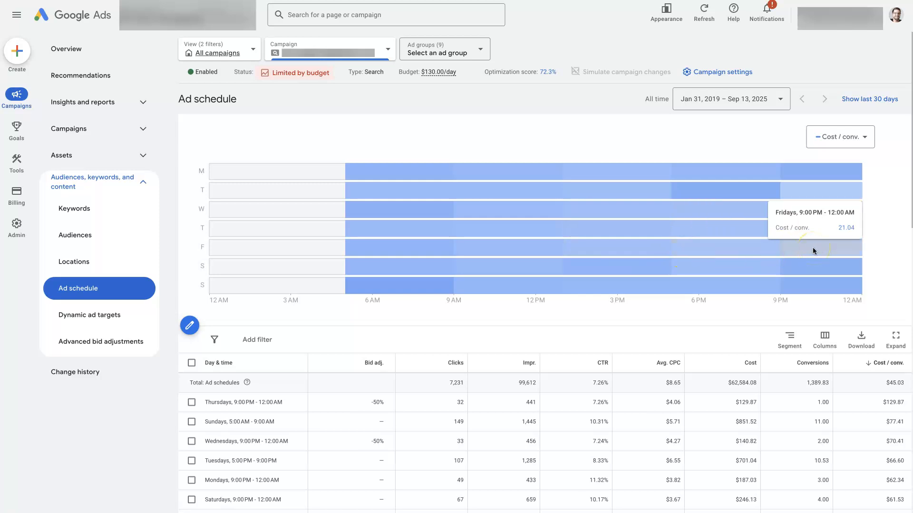
pyautogui.click(828, 193)
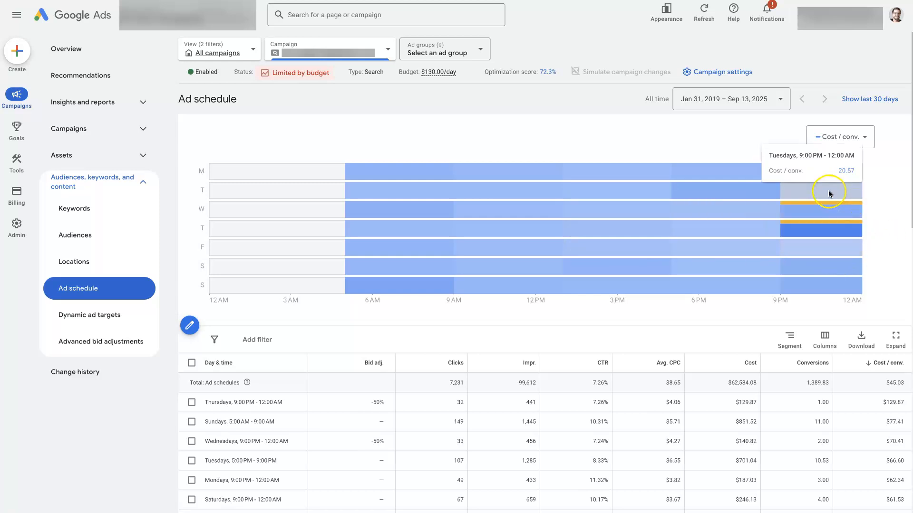
pyautogui.click(847, 217)
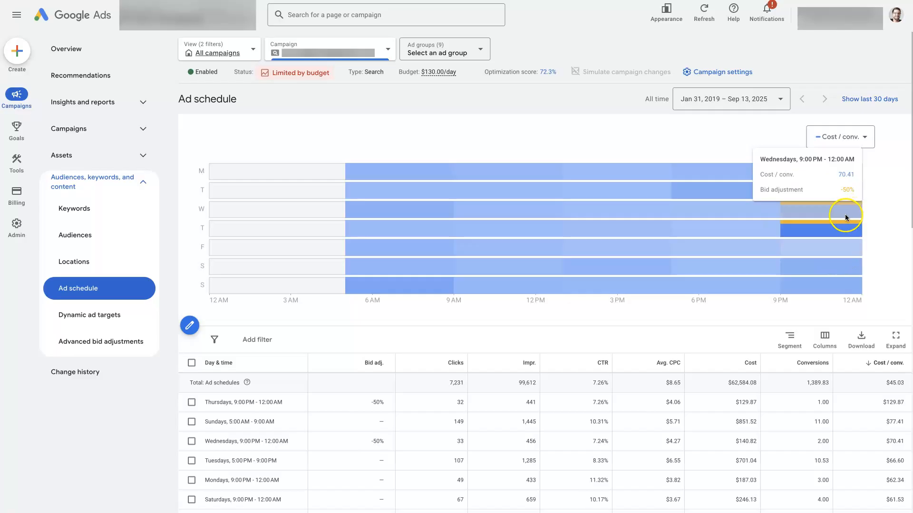
pyautogui.click(838, 224)
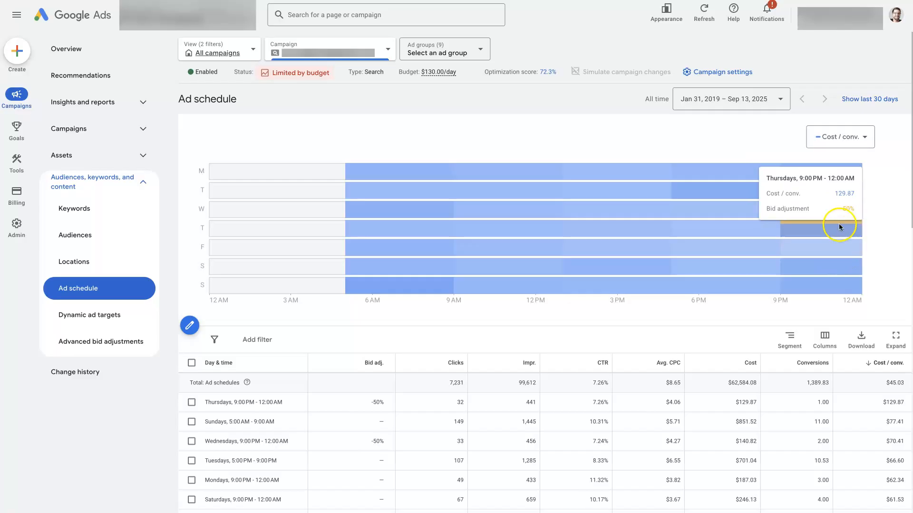
pyautogui.click(826, 233)
pyautogui.moveTo(400, 288)
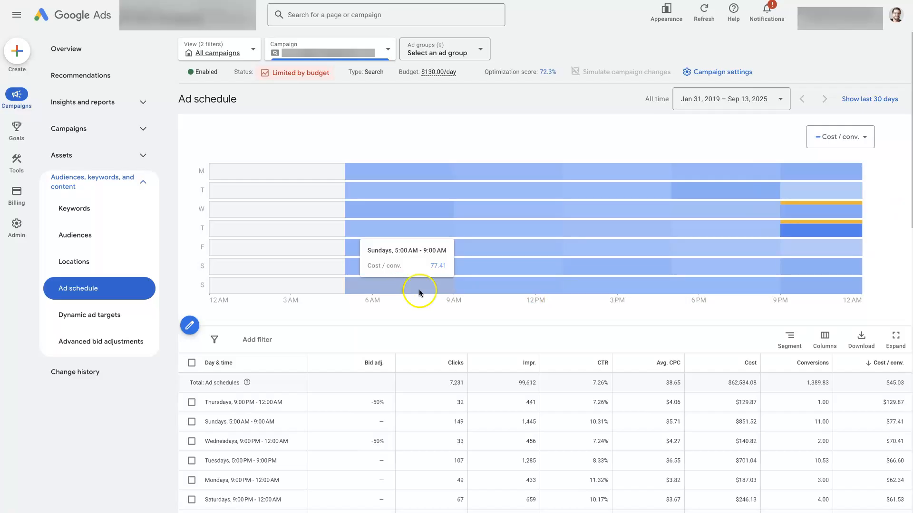
# Step: Review the day and time table's costs and bid adjustments against the late-evening blocks in the chart
pyautogui.scroll(-2, 829, 306)
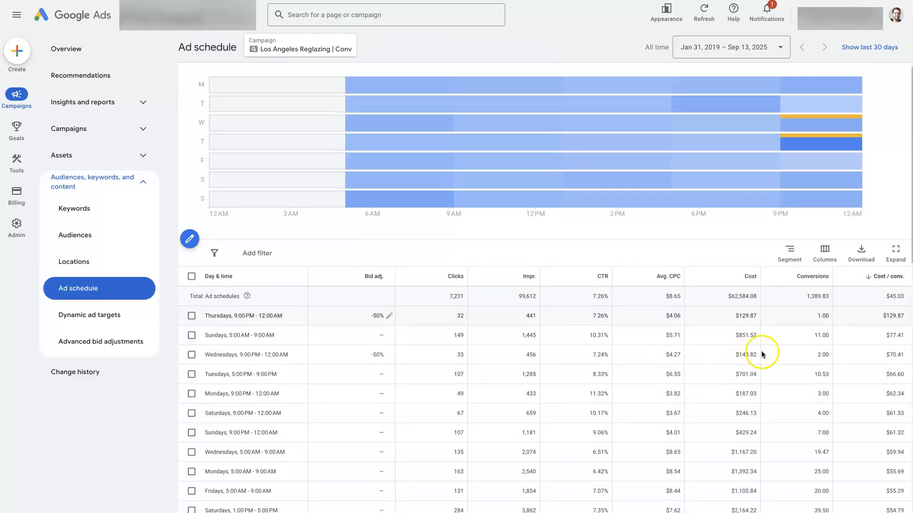
pyautogui.scroll(-7, 764, 352)
pyautogui.scroll(-3, 772, 355)
pyautogui.scroll(12, 772, 355)
pyautogui.scroll(-2, 772, 355)
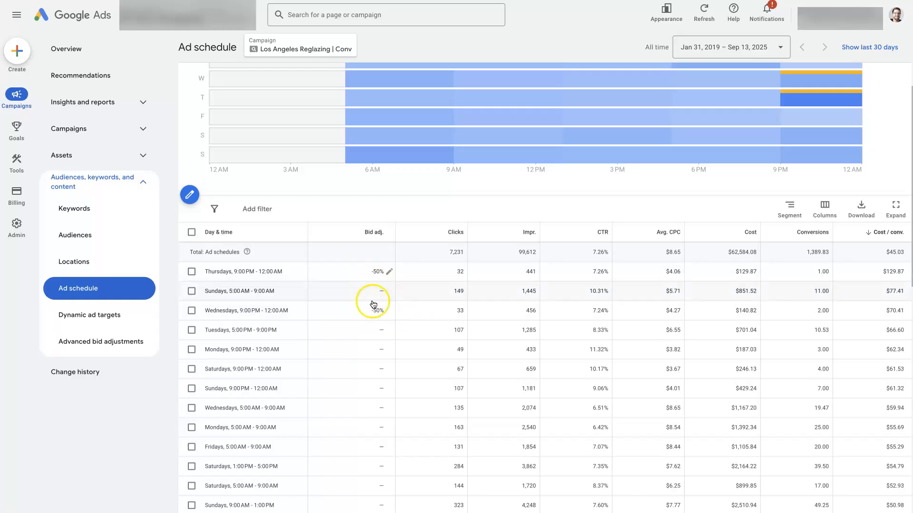
pyautogui.scroll(1, 401, 322)
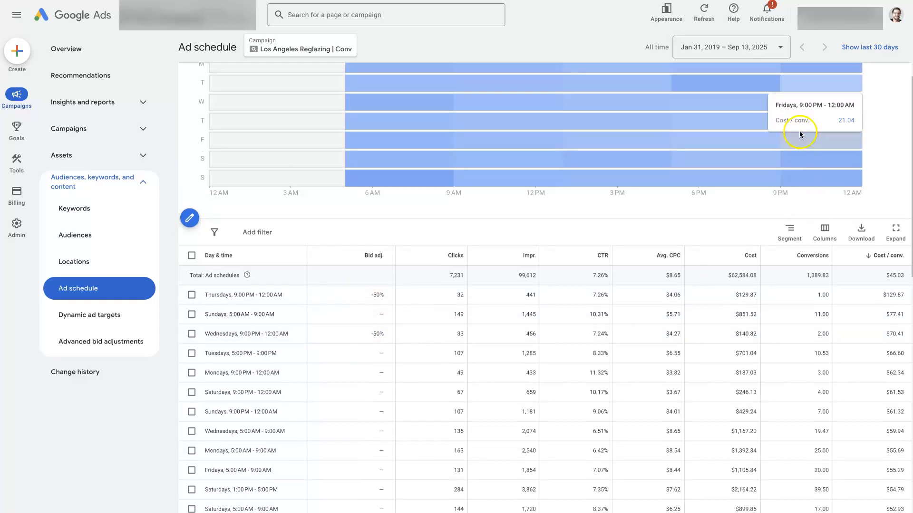
pyautogui.scroll(3, 840, 180)
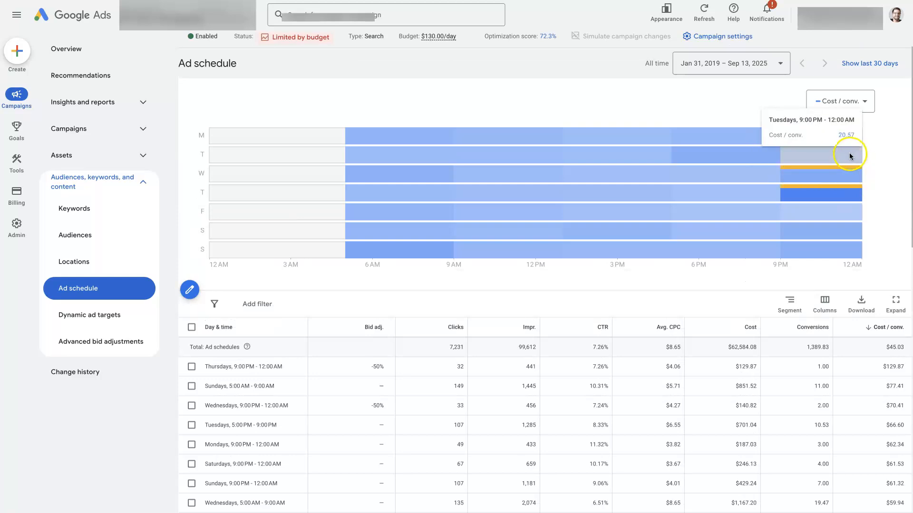
pyautogui.moveTo(845, 193)
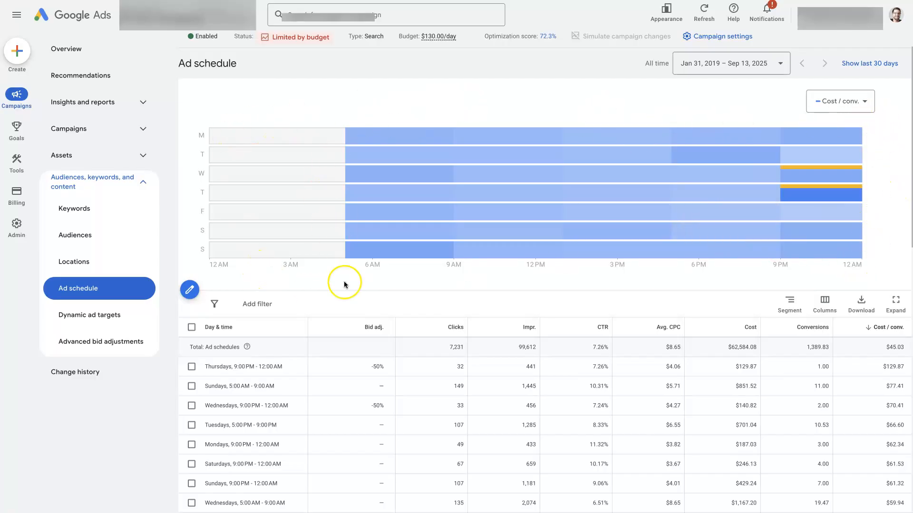
# Step: Compare conversions and cost per conversion of the Wednesday and Thursday 9:00 PM - 12:00 AM rows with the Tuesday late-evening block
pyautogui.scroll(-1, 365, 303)
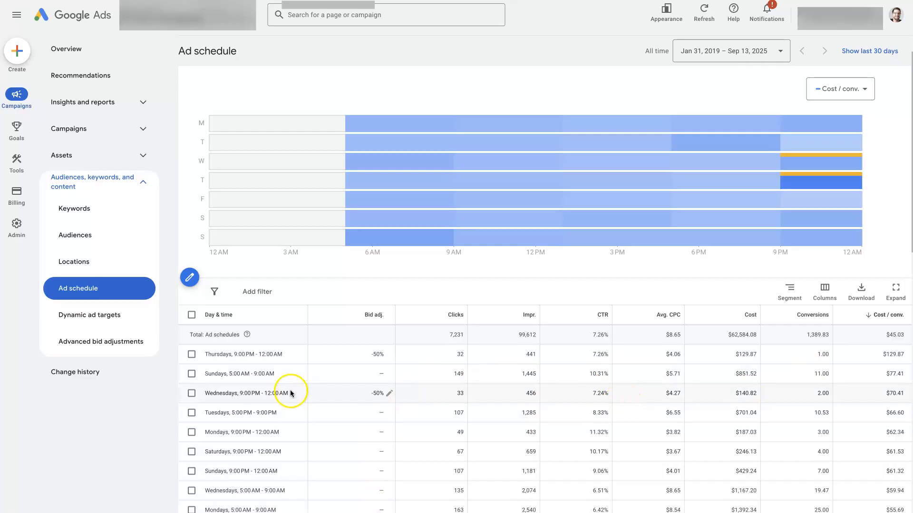
pyautogui.moveTo(204, 394); pyautogui.dragTo(287, 394)
pyautogui.moveTo(205, 354); pyautogui.dragTo(284, 356)
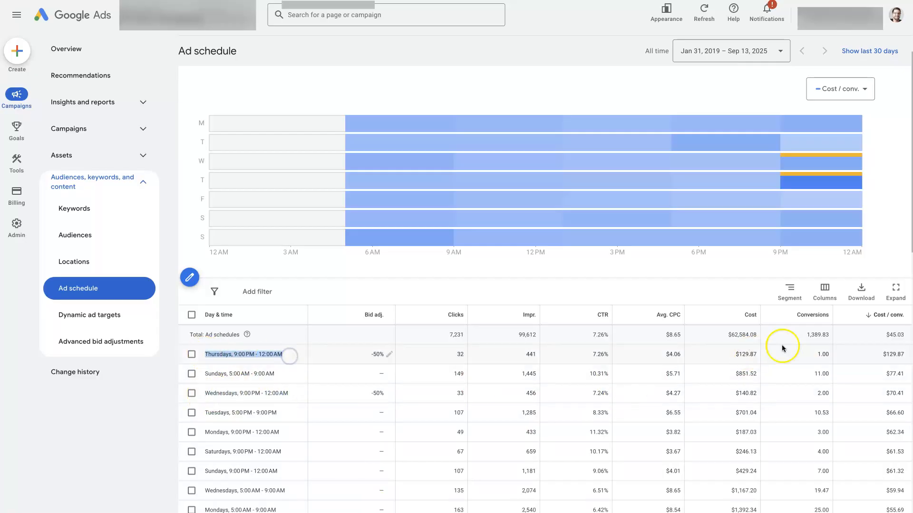
pyautogui.click(820, 393)
pyautogui.moveTo(881, 354); pyautogui.dragTo(896, 355)
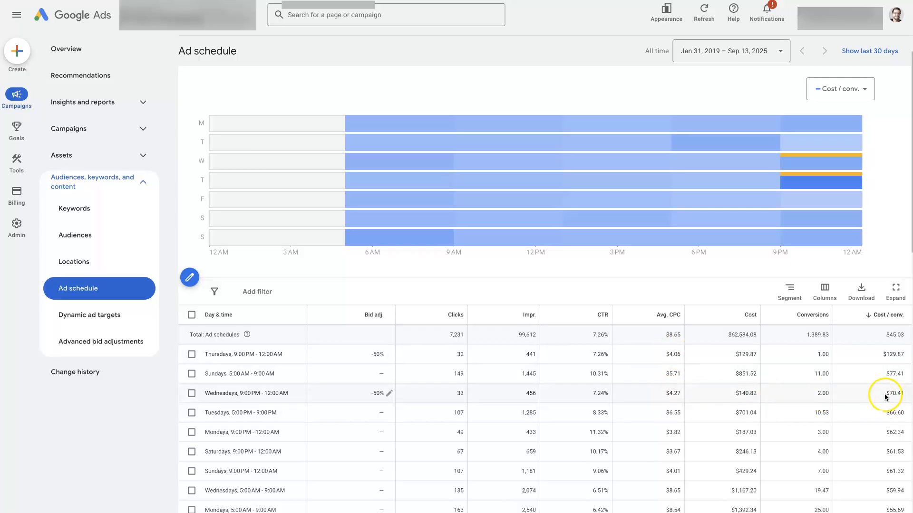
pyautogui.click(192, 393)
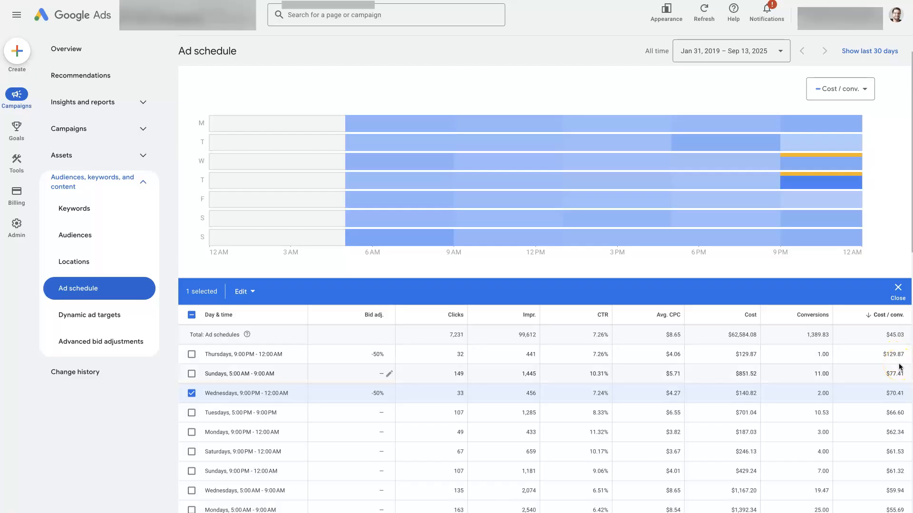
pyautogui.click(192, 395)
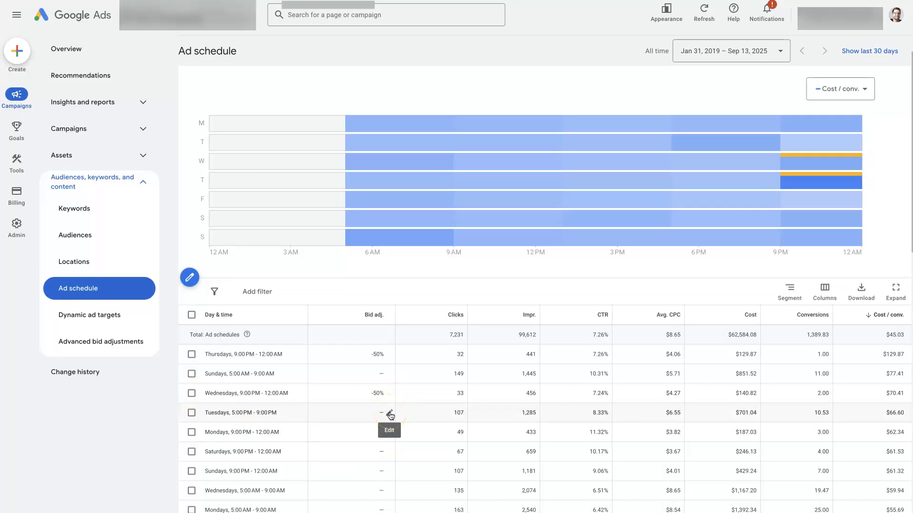
pyautogui.moveTo(806, 144)
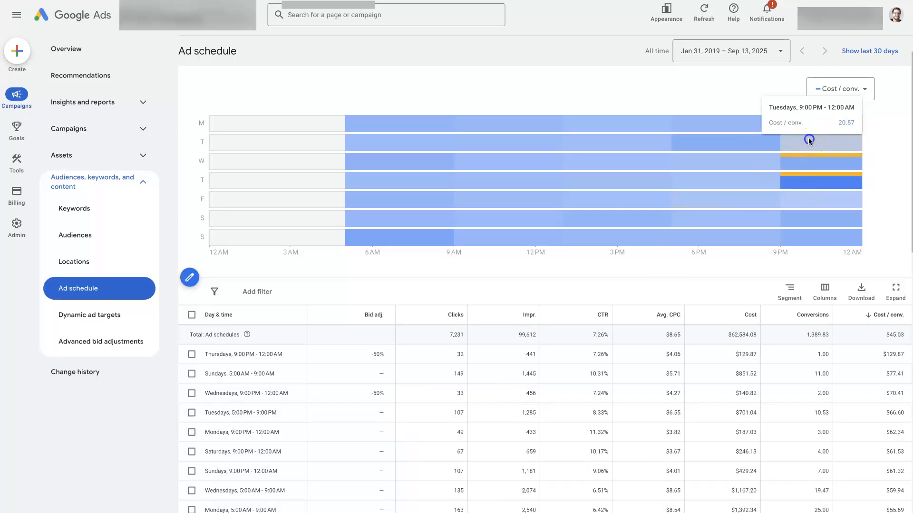
# Step: Try a 20% bid increase for Tuesdays, 5:00 AM - 9:00 AM and check its example bid
pyautogui.scroll(-1, 333, 397)
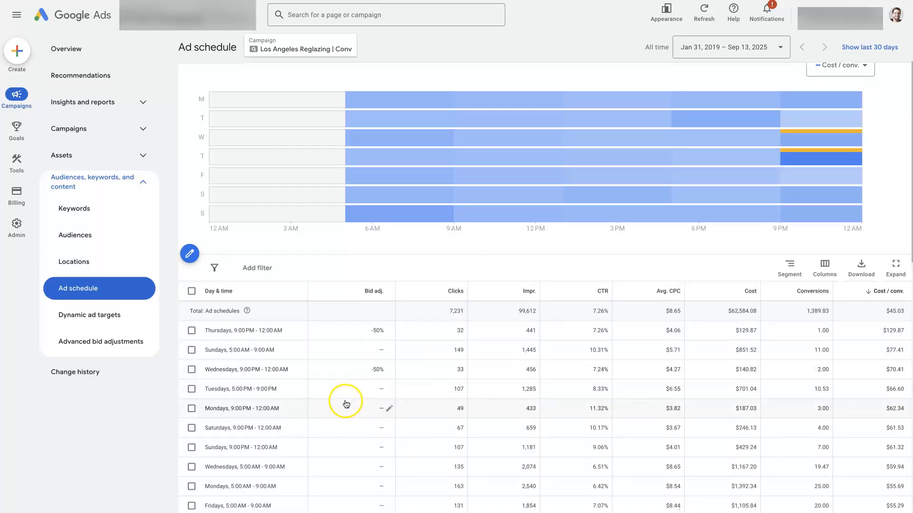
pyautogui.scroll(-5, 345, 409)
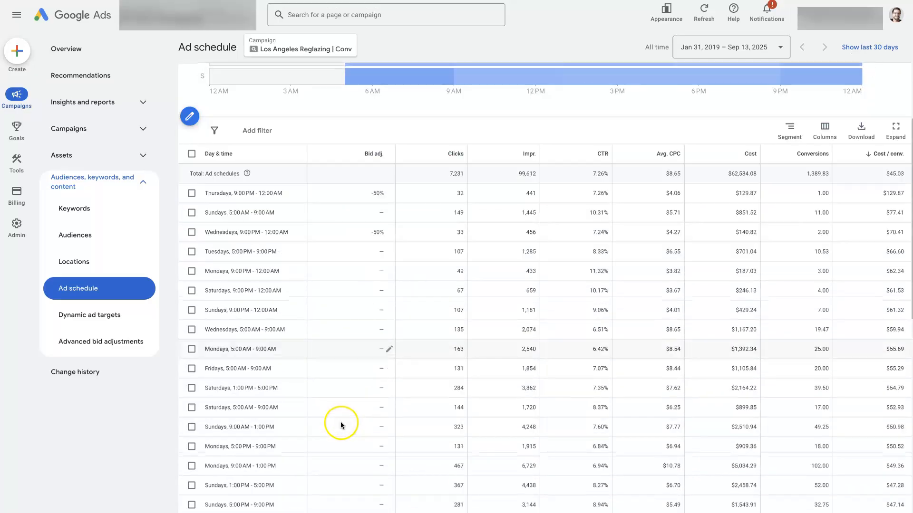
pyautogui.scroll(-4, 340, 424)
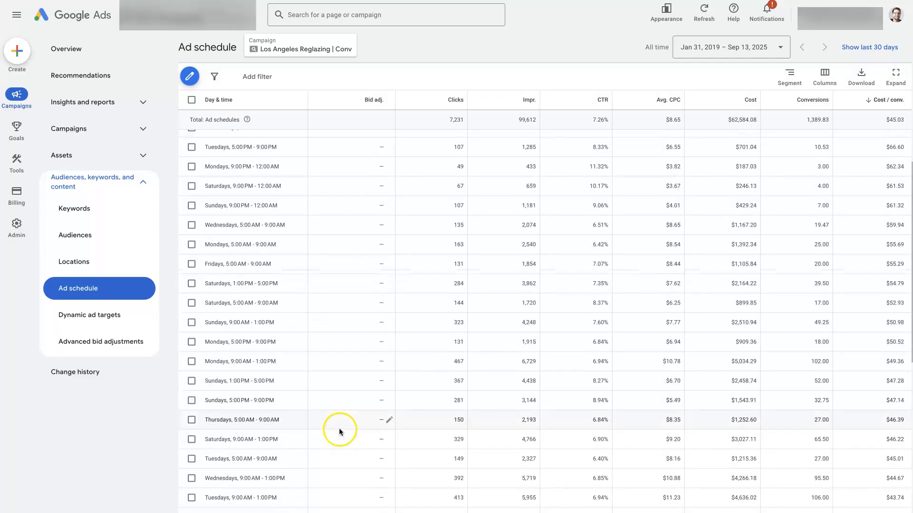
pyautogui.click(389, 456)
pyautogui.write('20')
pyautogui.click(412, 463)
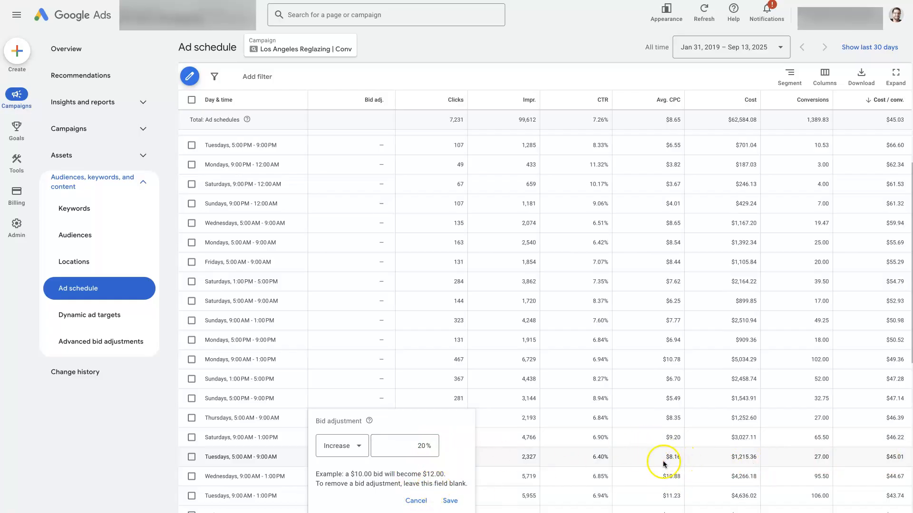
pyautogui.moveTo(351, 474); pyautogui.dragTo(443, 473)
pyautogui.click(452, 469)
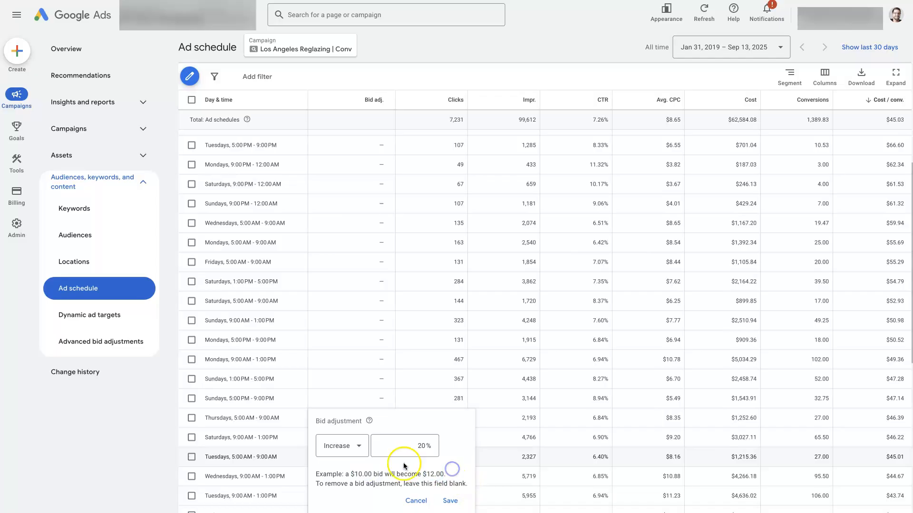
# Step: Try an 80% bid increase for Tuesdays, 5:00 AM - 9:00 AM, check the example bid and discard the adjustment
pyautogui.click(420, 447)
pyautogui.write('8')
pyautogui.moveTo(433, 473); pyautogui.dragTo(383, 482)
pyautogui.click(416, 466)
pyautogui.click(394, 483)
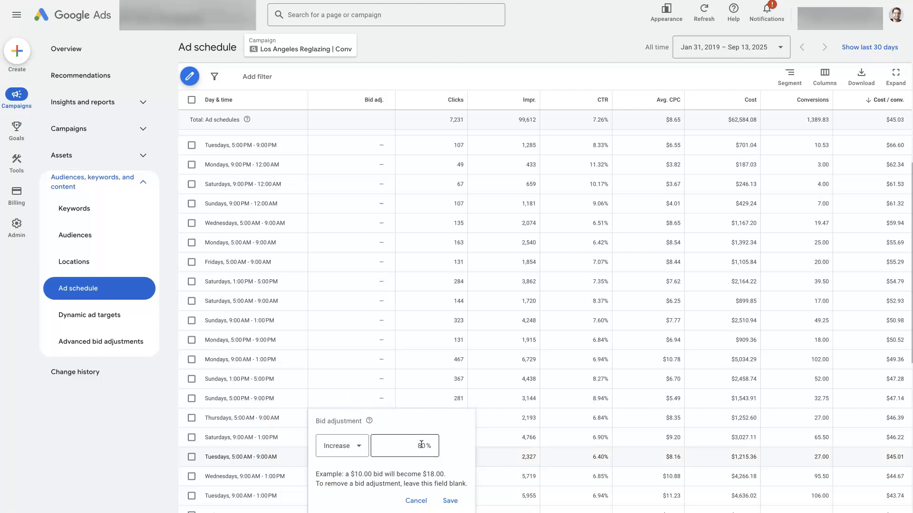
pyautogui.click(415, 501)
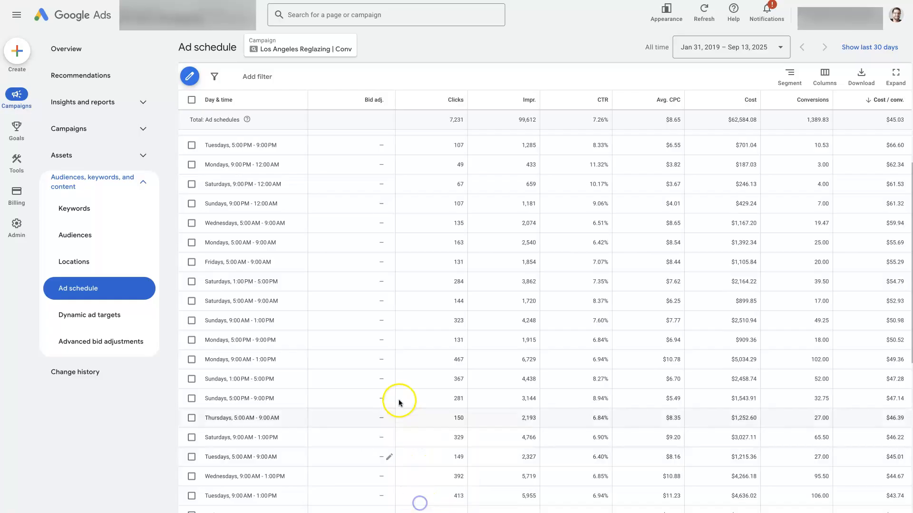
# Step: Inspect the bid adjustment for Thursdays, 9:00 PM - 12:00 AM and close it without saving
pyautogui.scroll(5, 404, 333)
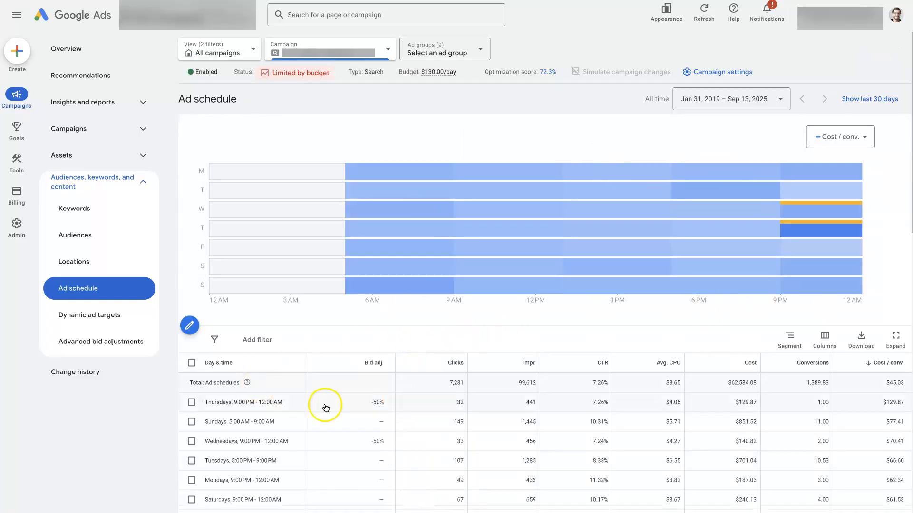
pyautogui.click(388, 402)
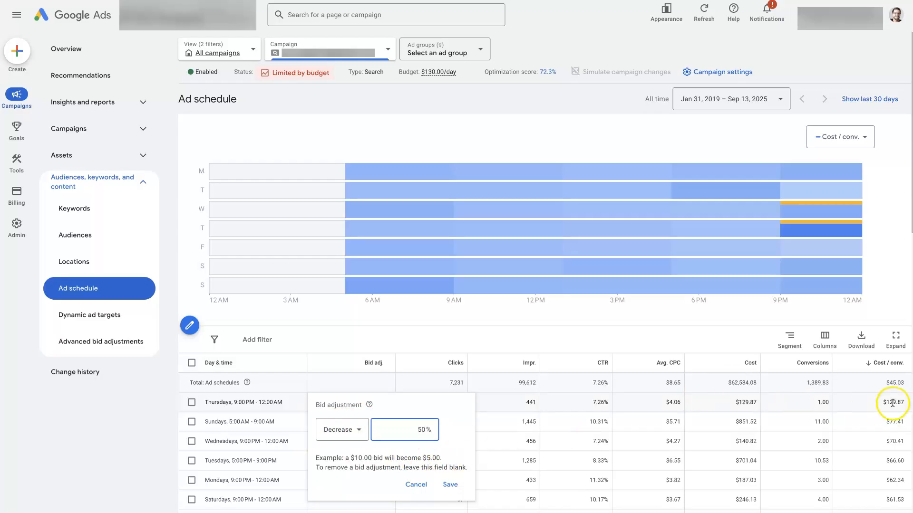
pyautogui.click(417, 484)
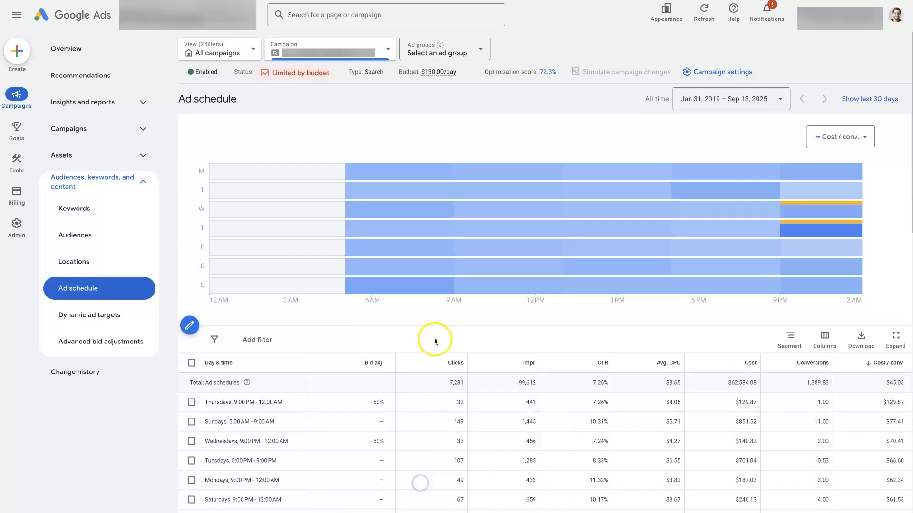
pyautogui.click(438, 318)
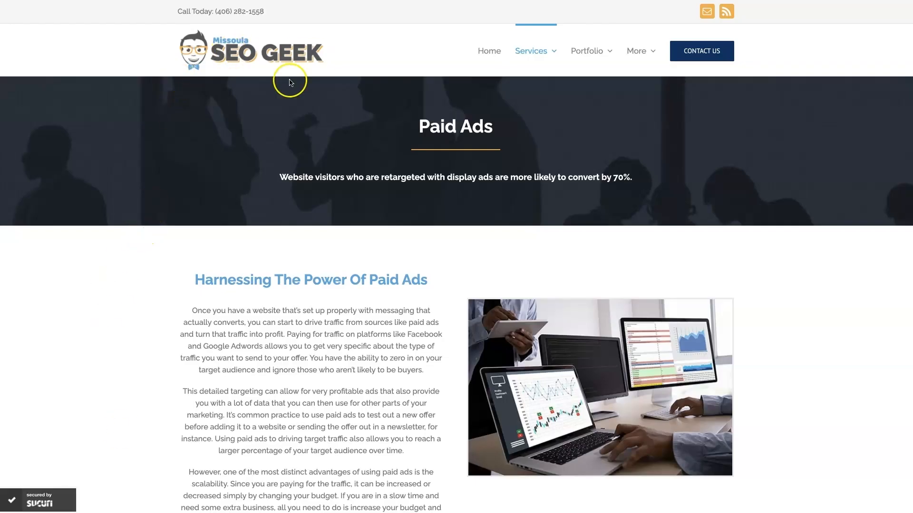
# Step: Read through the Paid Ads page on the Missoula SEO Geek website to the Google Ads section
pyautogui.click(825, 320)
pyautogui.scroll(-15, 808, 353)
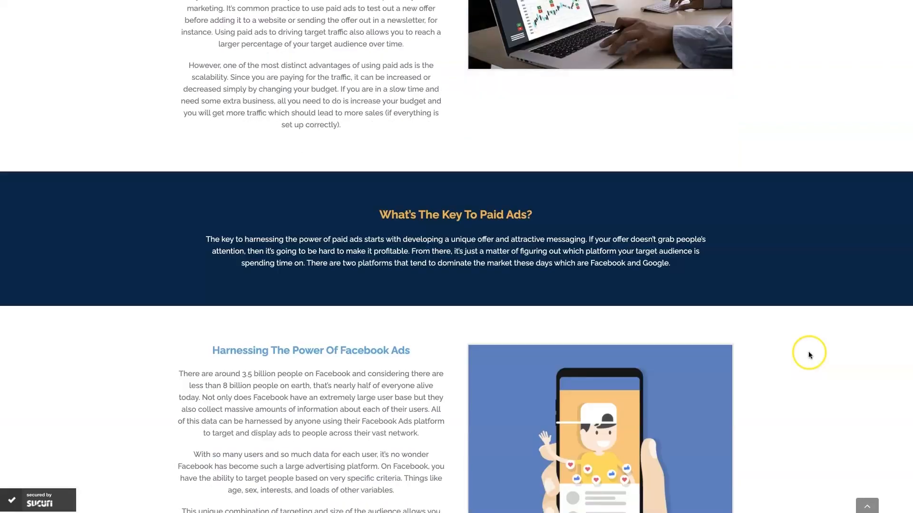
pyautogui.scroll(-2, 809, 354)
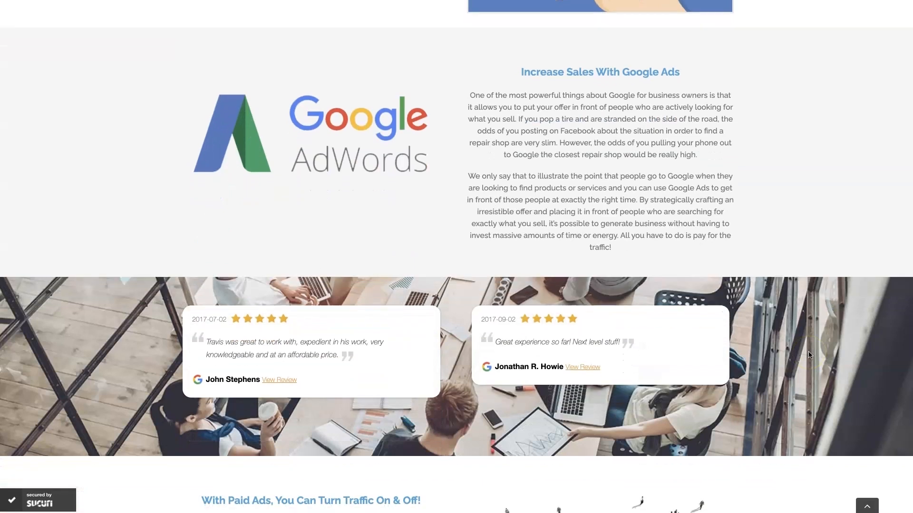
pyautogui.scroll(1, 810, 354)
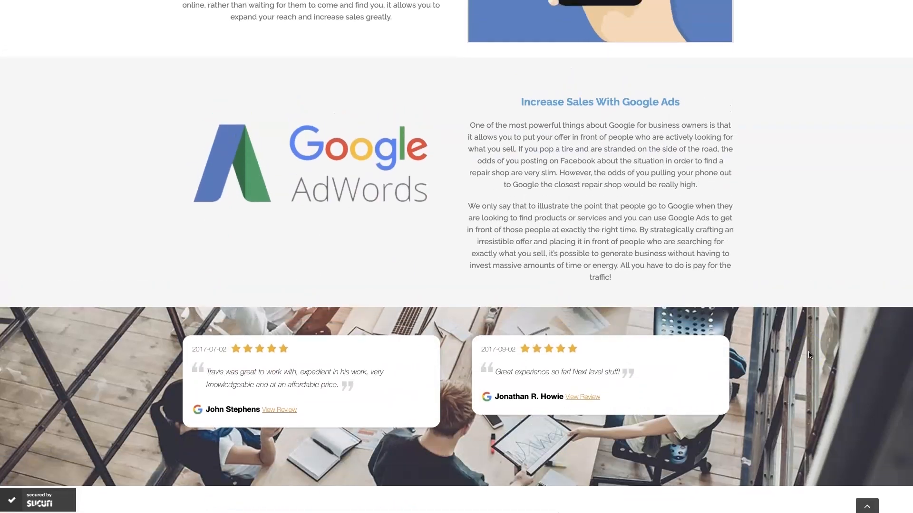